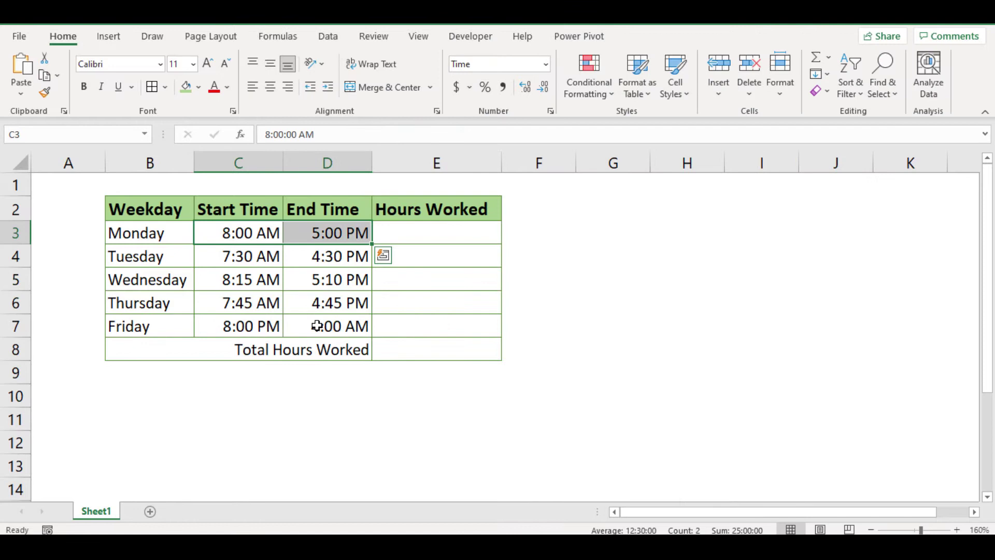
Enter =D3-C3 in Monday's Hours Worked cell E3
{"action": "left_click", "coordinate": [426, 325]}
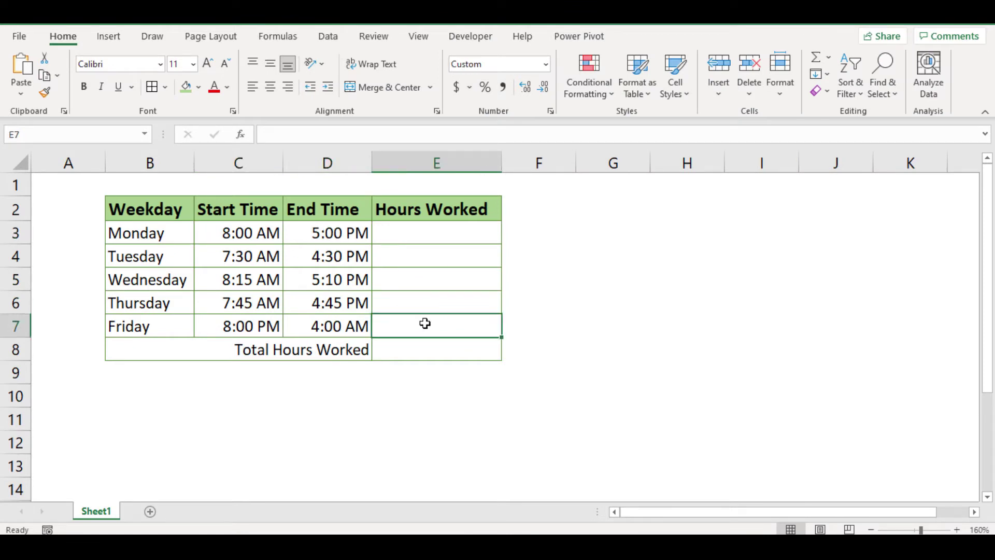
{"action": "left_click", "coordinate": [417, 236]}
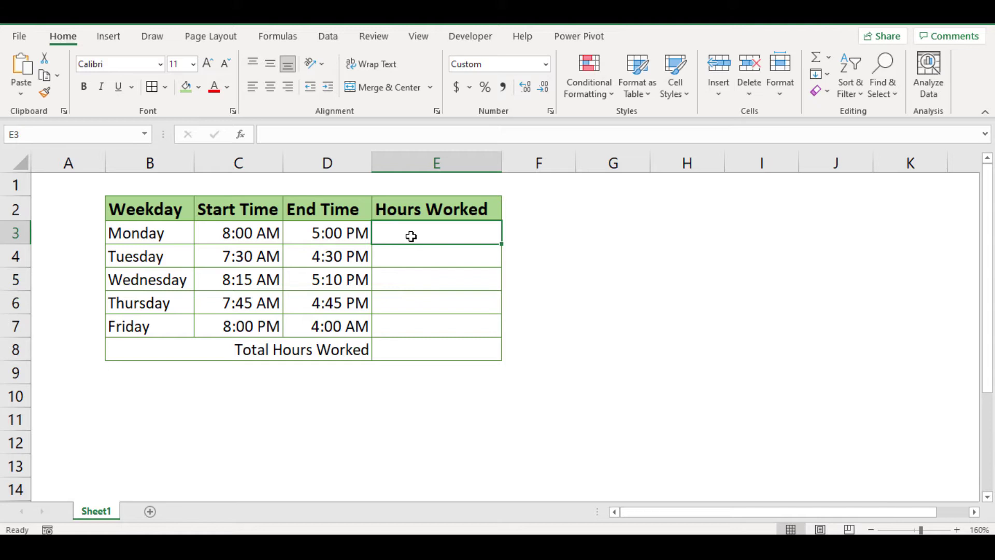
{"action": "type", "text": "="}
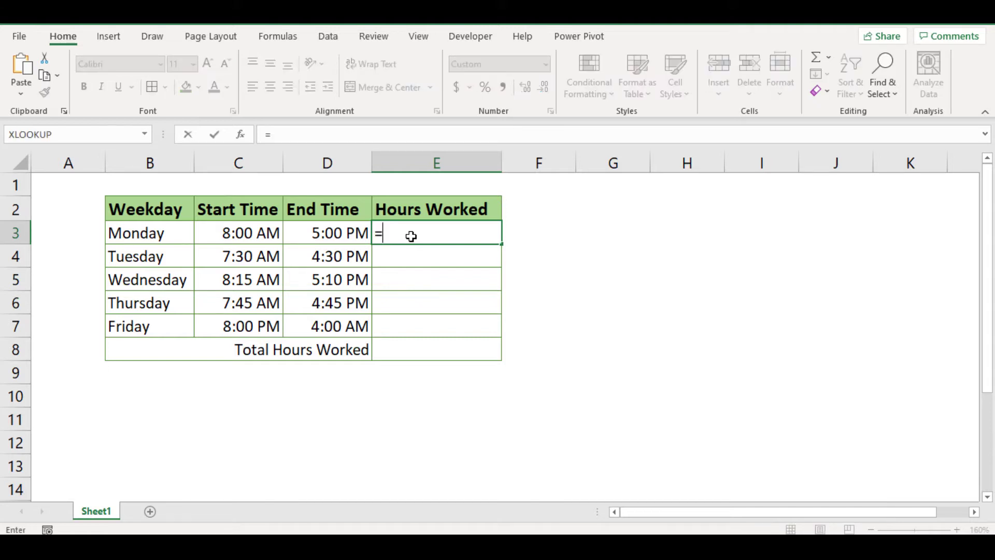
{"action": "left_click", "coordinate": [347, 227]}
{"action": "type", "text": "-"}
{"action": "left_click", "coordinate": [264, 232]}
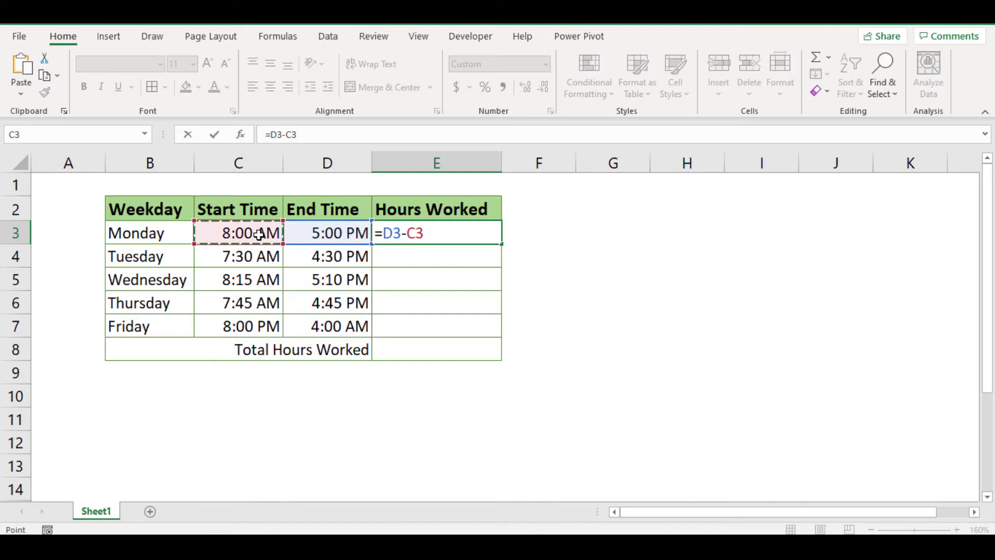
{"action": "key", "text": "Return"}
Fill the formula down to E7, giving 9:00, 9:00, 8:55, 9:00 and #### for Friday
{"action": "left_click", "coordinate": [418, 235]}
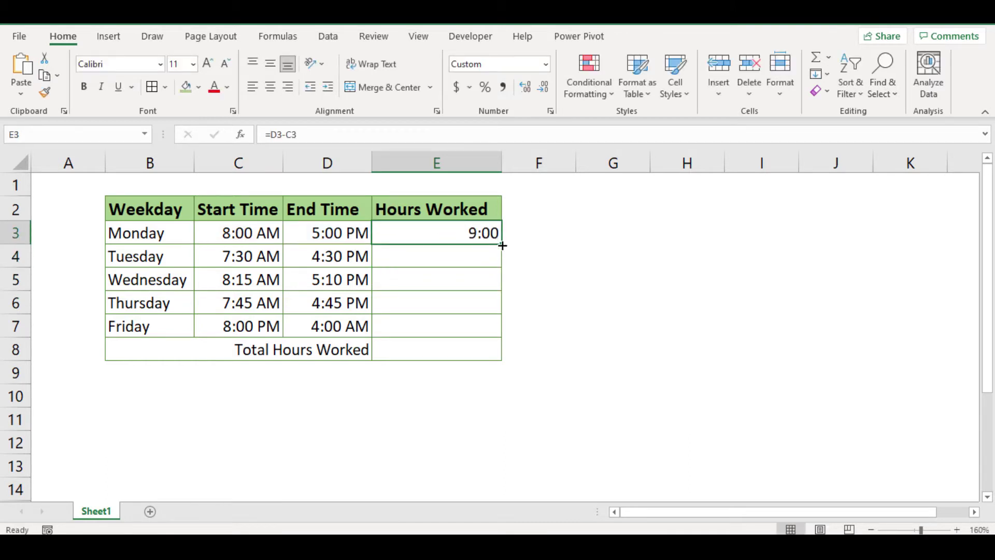
{"action": "left_click_drag", "start_coordinate": [502, 245], "coordinate": [496, 334]}
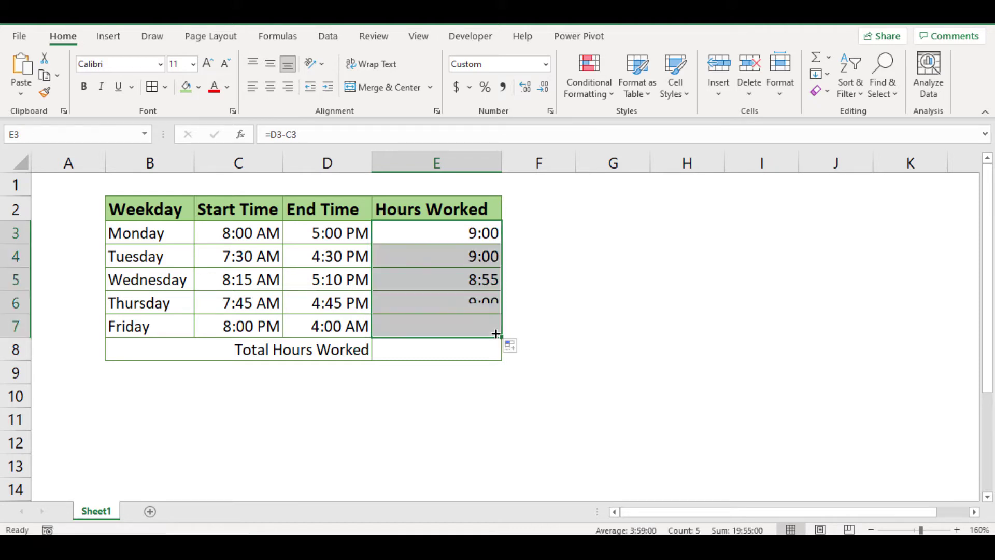
{"action": "left_click", "coordinate": [483, 370]}
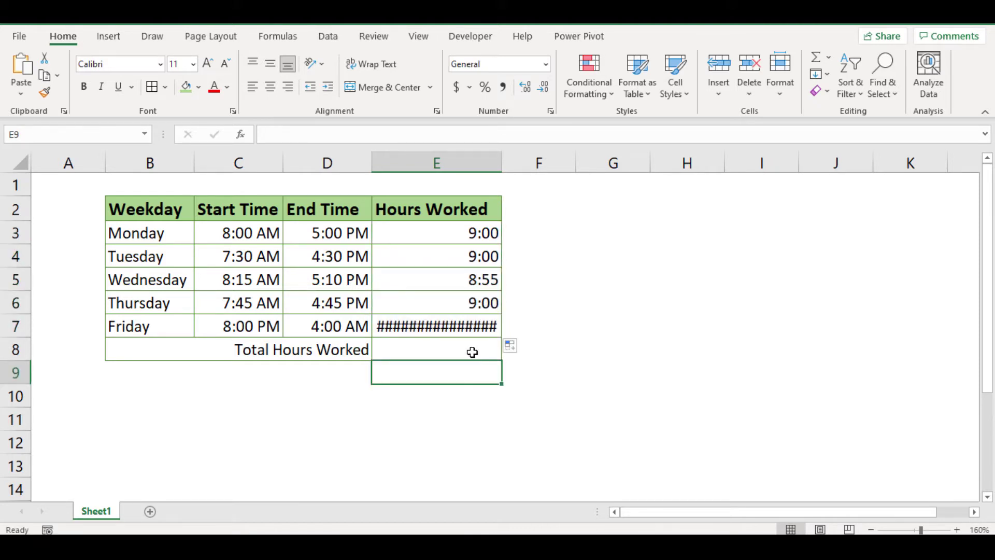
{"action": "left_click", "coordinate": [546, 393]}
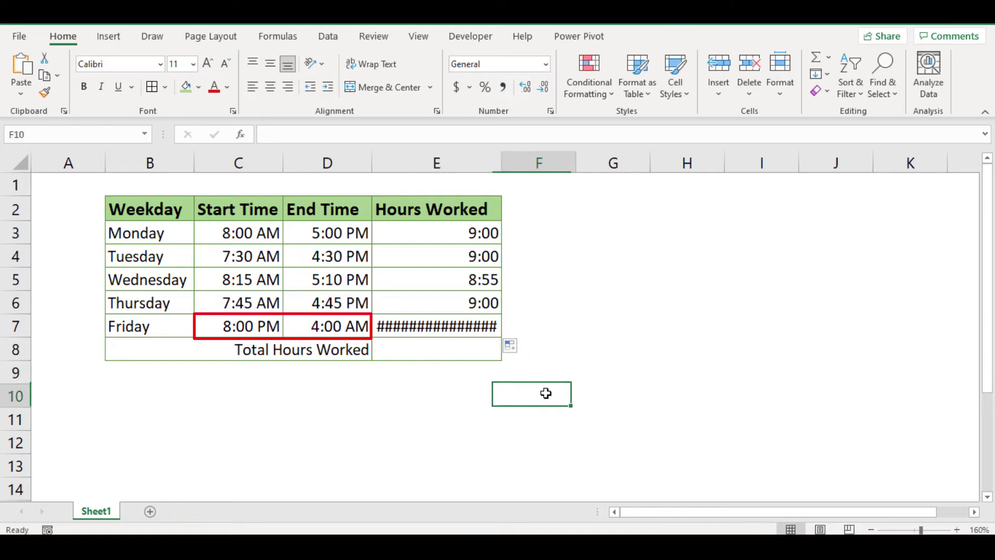
{"action": "left_click", "coordinate": [319, 323]}
{"action": "left_click", "coordinate": [179, 325]}
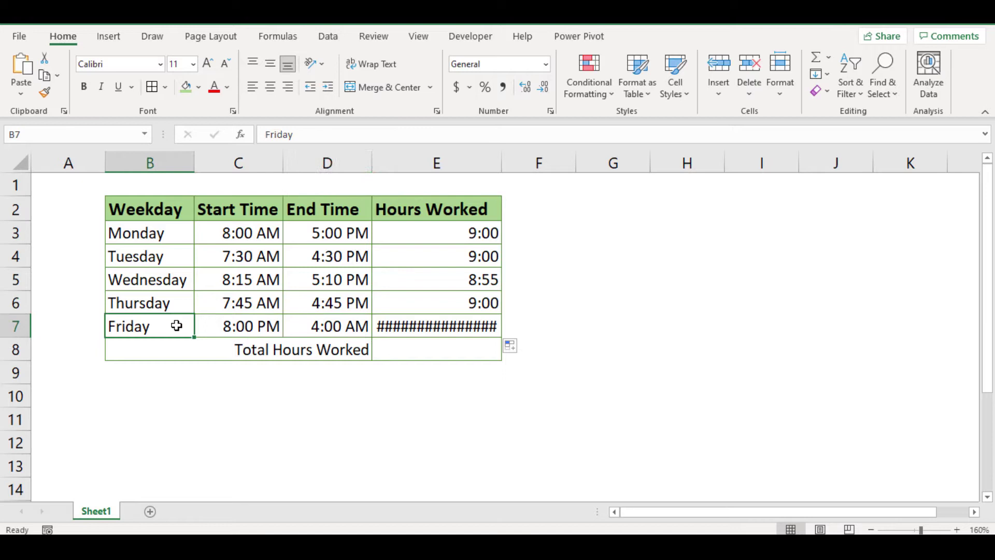
{"action": "left_click", "coordinate": [272, 330]}
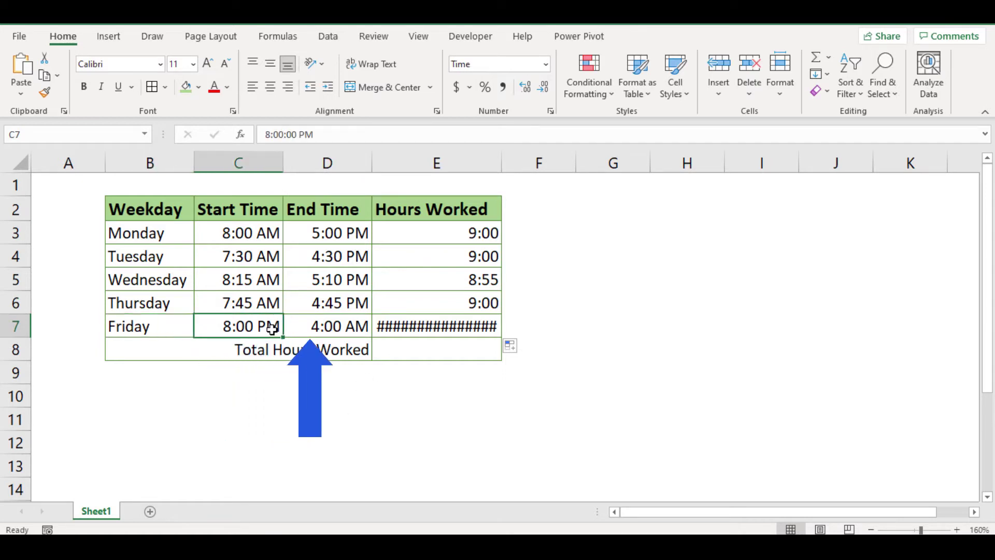
{"action": "left_click", "coordinate": [322, 327]}
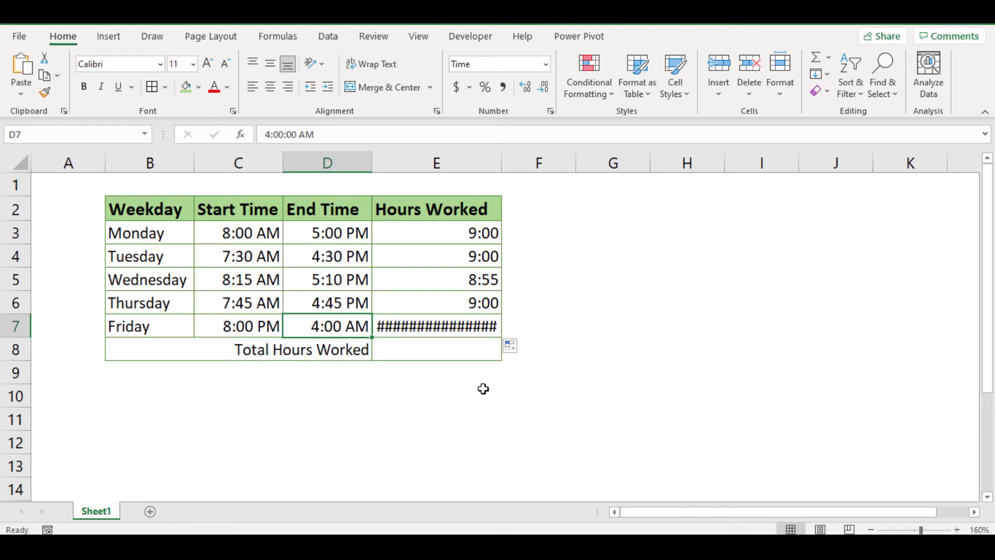
{"action": "left_click", "coordinate": [551, 389]}
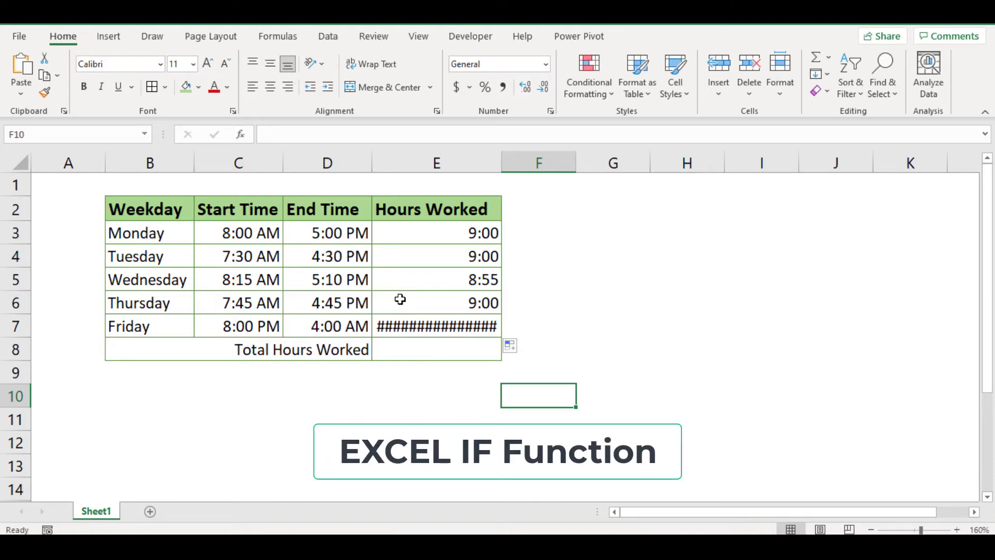
{"action": "left_click", "coordinate": [397, 325]}
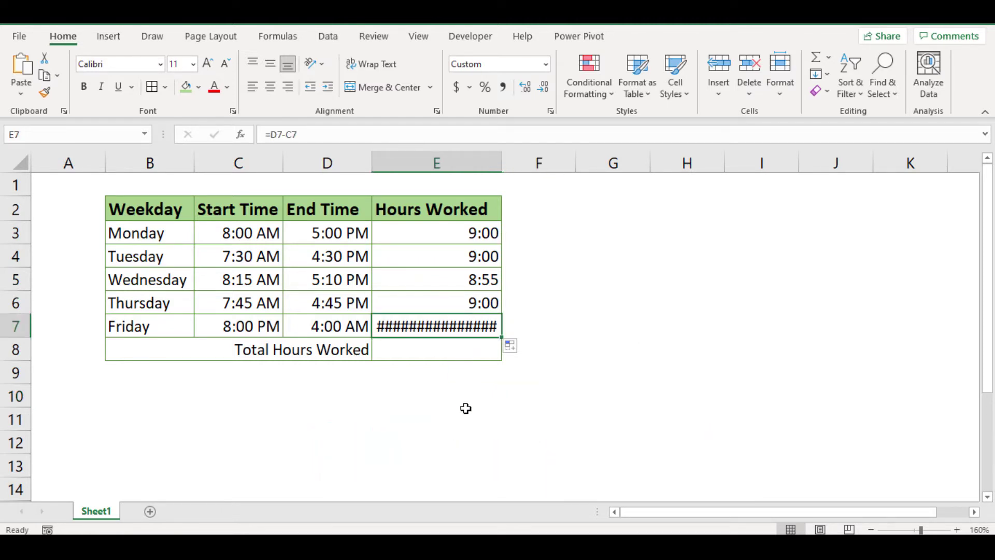
Clear Friday's E7 formula and start a new =IF( formula in it
{"action": "key", "text": "Delete"}
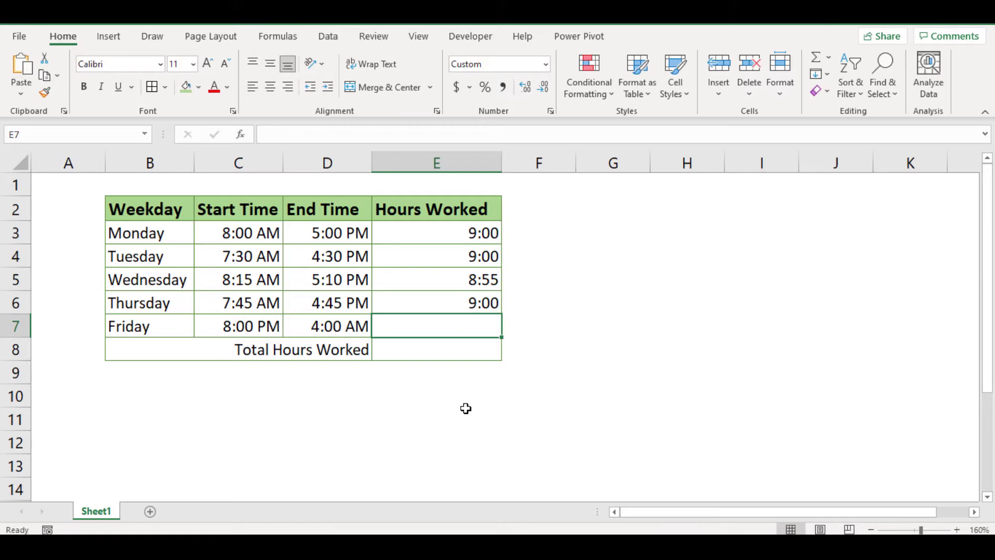
{"action": "type", "text": "="}
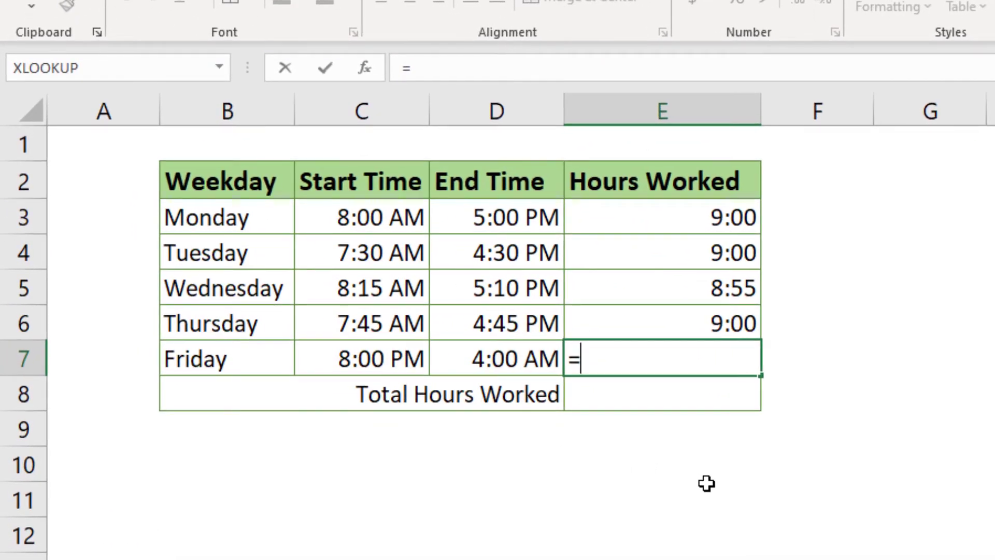
{"action": "type", "text": "if"}
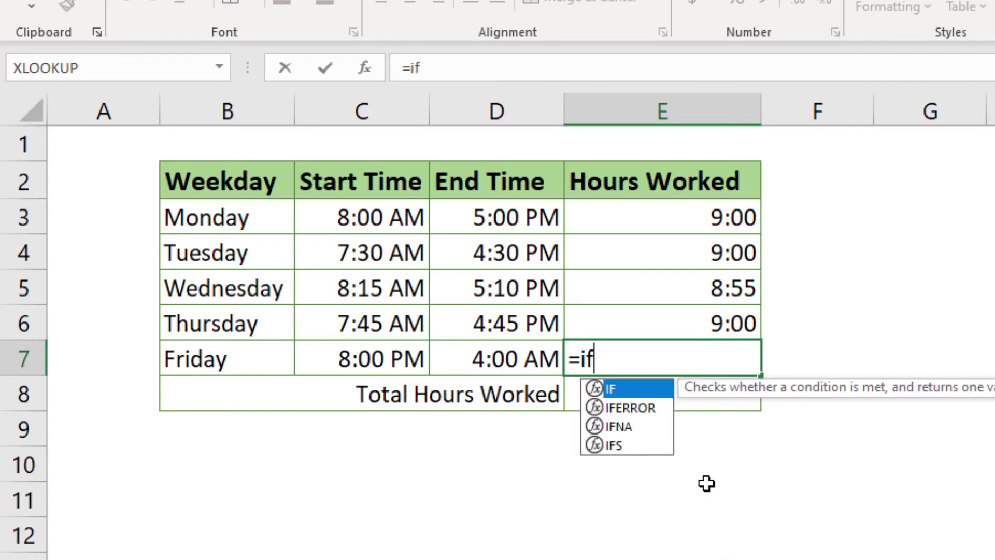
{"action": "key", "text": "Tab"}
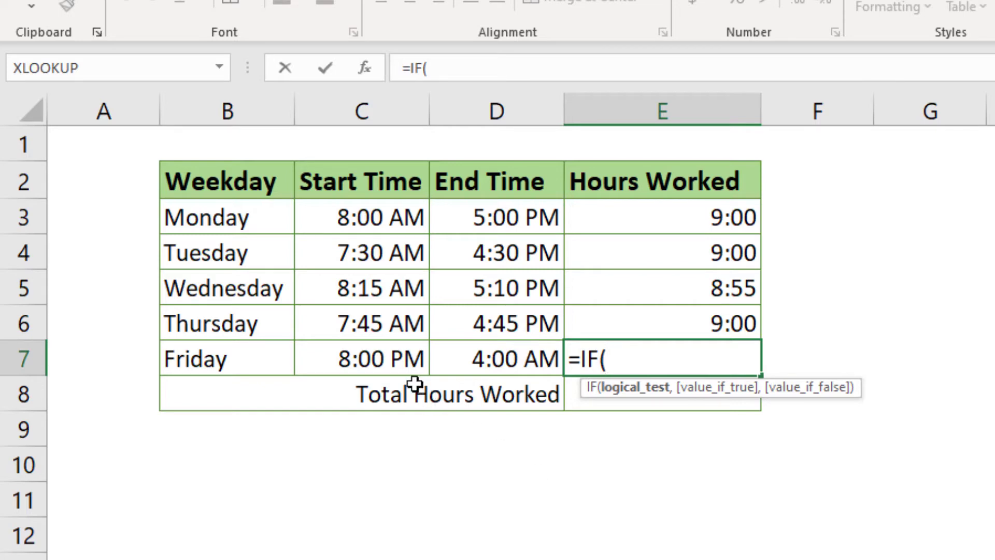
Enter the test C7>D7 and true branch D7+1 in Friday's IF formula
{"action": "left_click", "coordinate": [388, 361]}
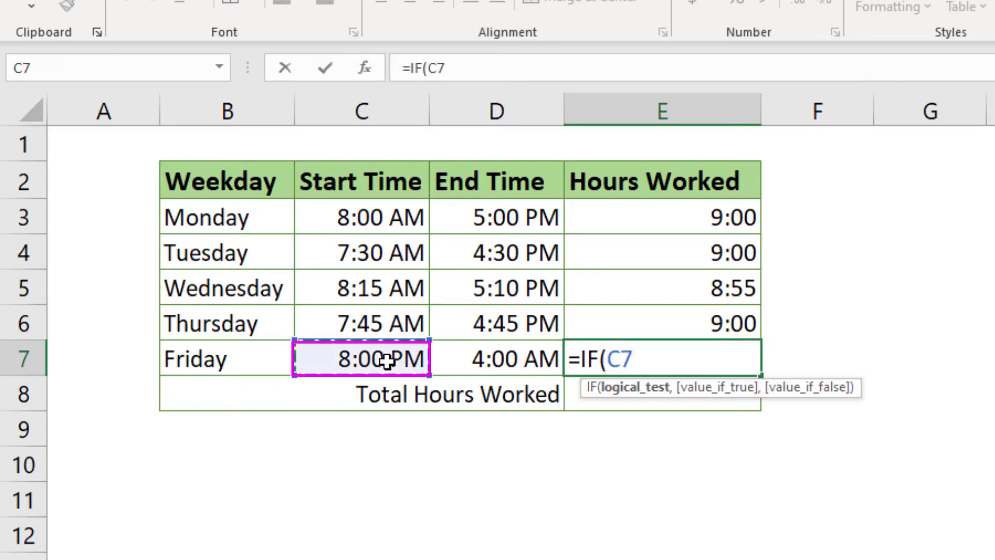
{"action": "type", "text": ">"}
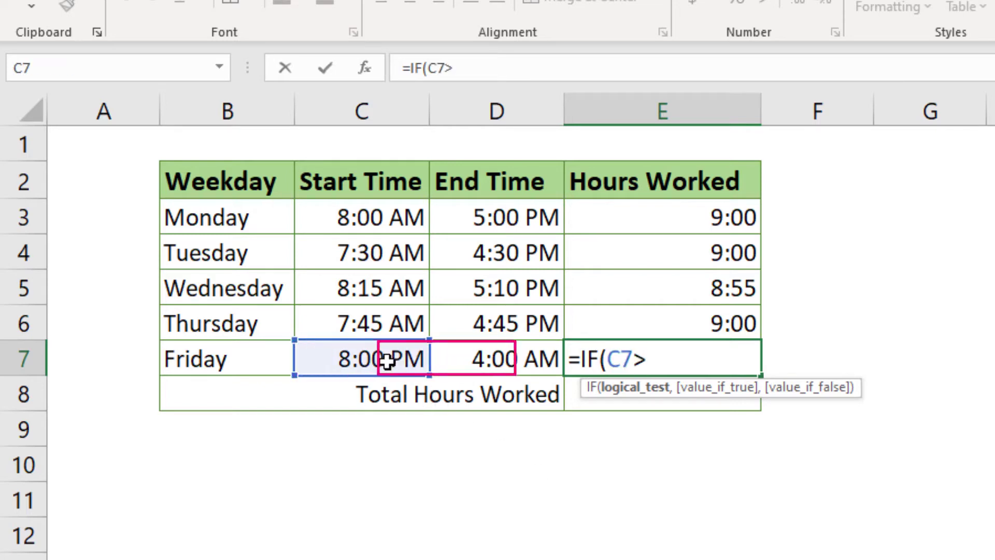
{"action": "left_click", "coordinate": [475, 359]}
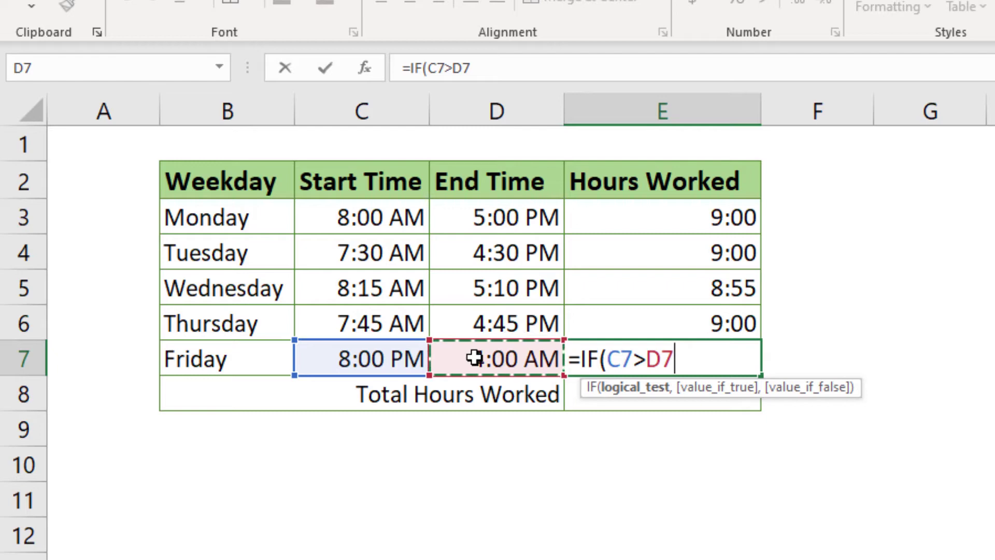
{"action": "type", "text": ","}
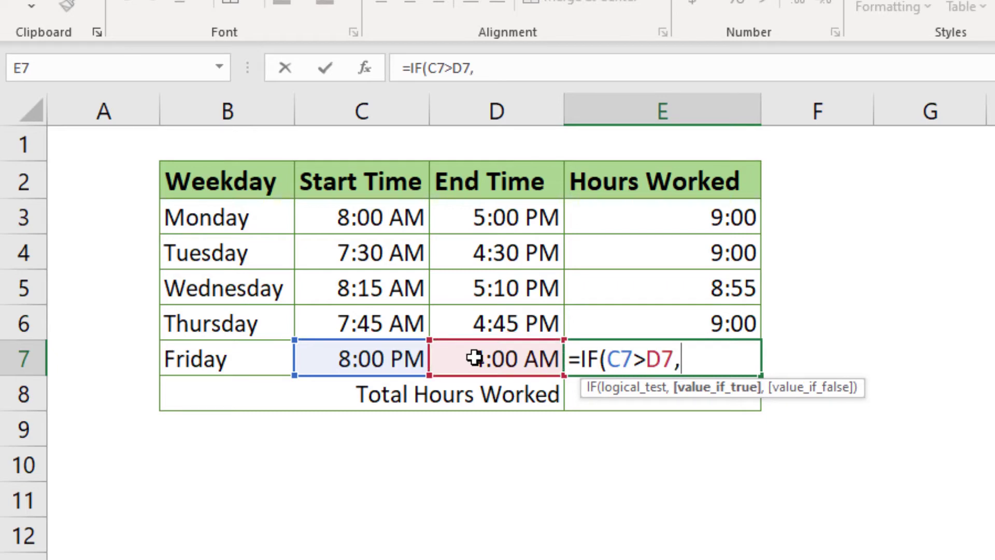
{"action": "left_click", "coordinate": [502, 358]}
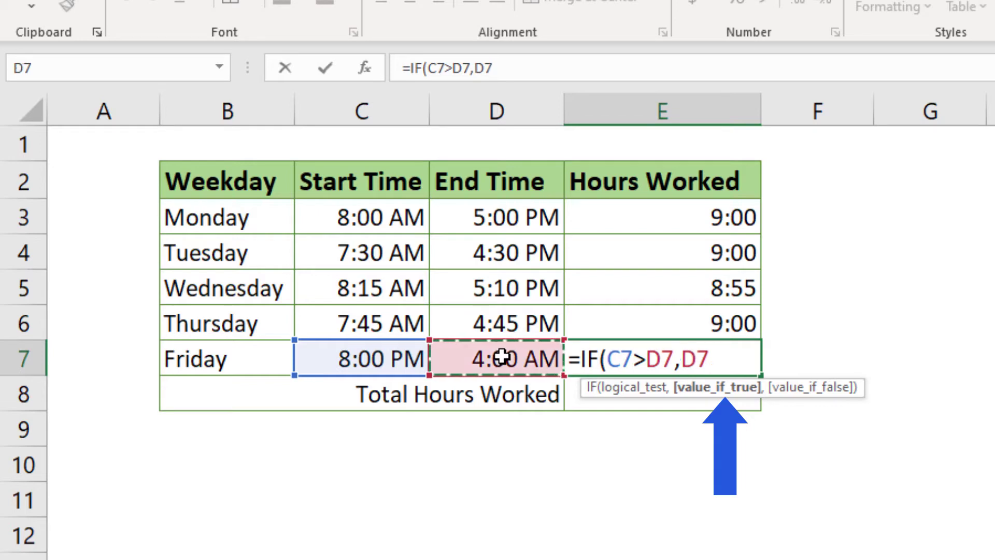
{"action": "type", "text": "+"}
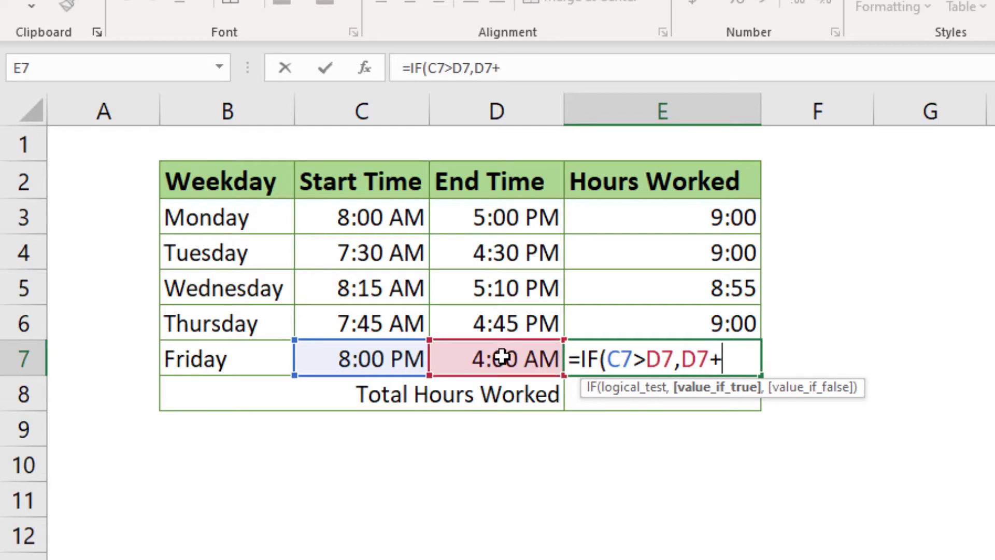
{"action": "type", "text": "1,"}
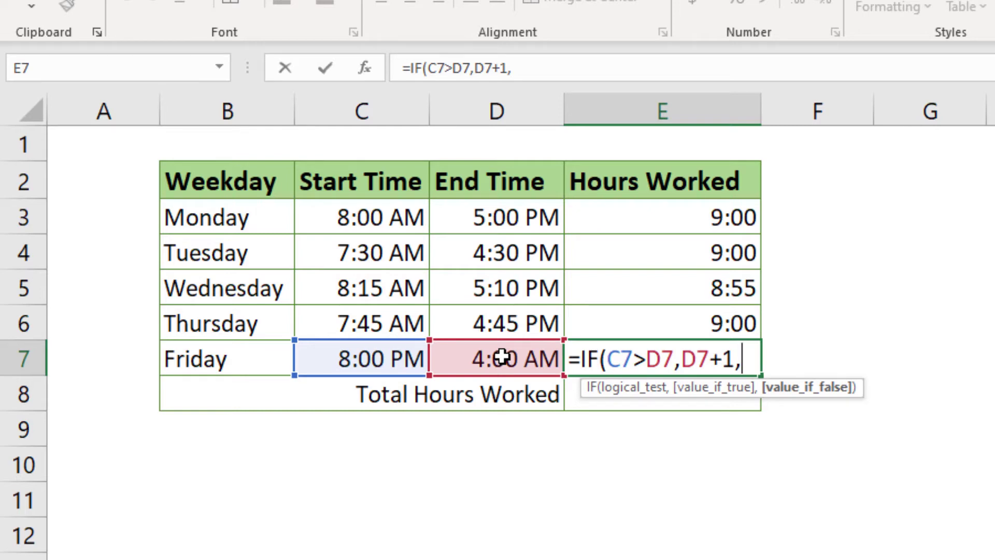
Complete Friday's formula as =IF(C7>D7,D7+1,D7)-C7, showing 8:00 hours
{"action": "left_click", "coordinate": [502, 357]}
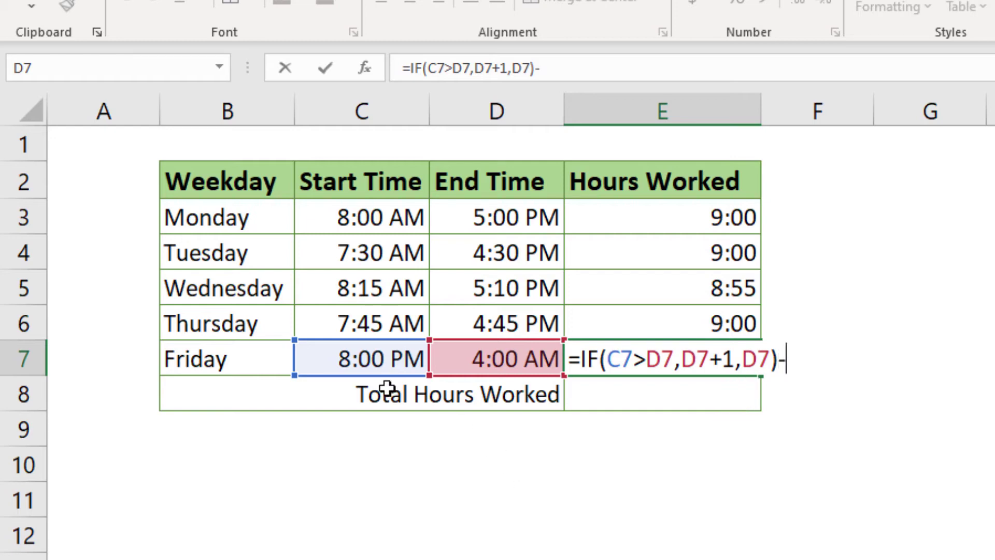
{"action": "left_click", "coordinate": [371, 358]}
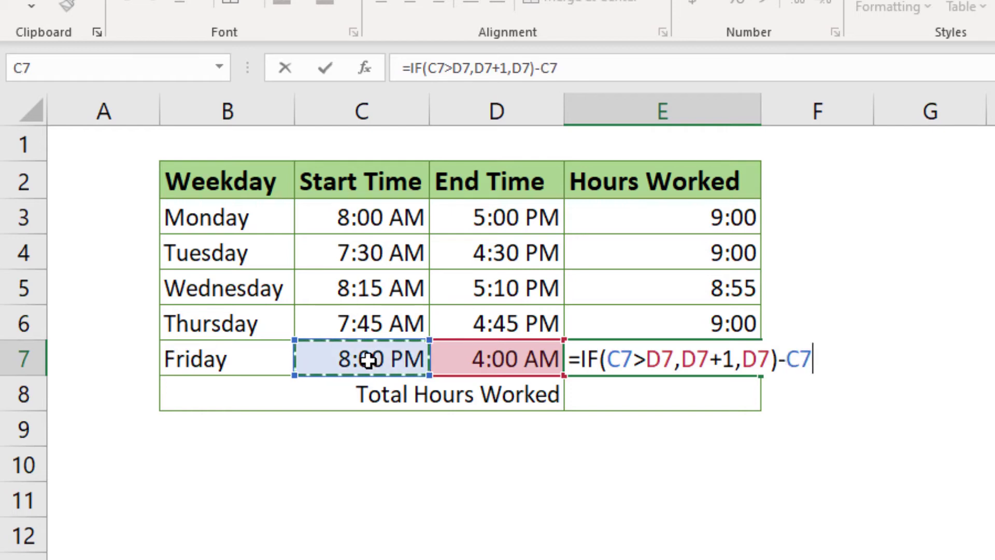
{"action": "key", "text": "Return"}
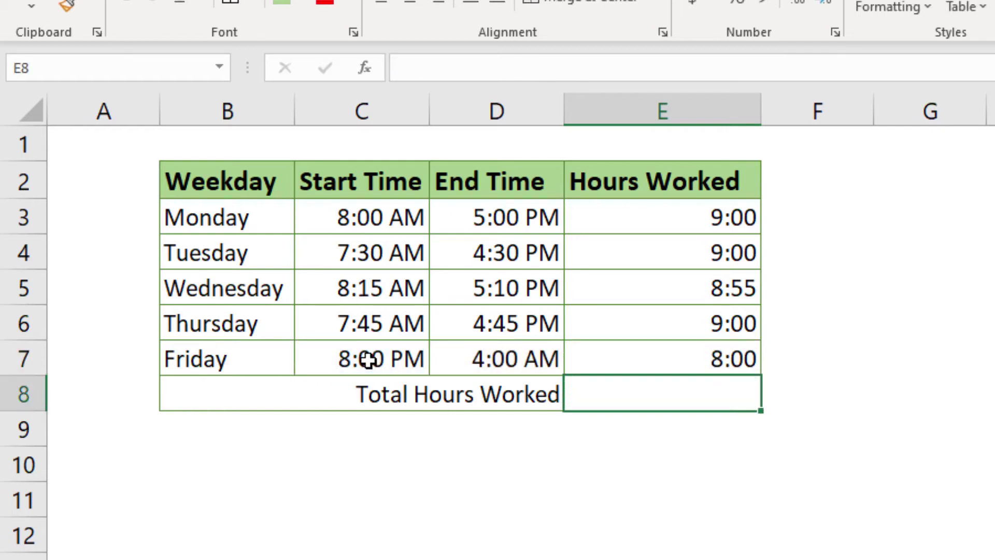
{"action": "left_click", "coordinate": [657, 447]}
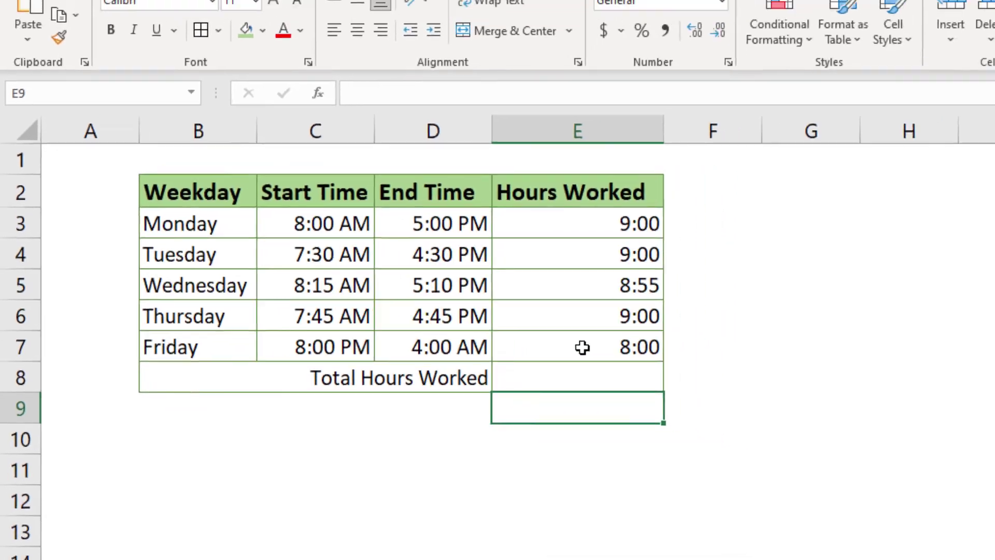
{"action": "left_click", "coordinate": [667, 356]}
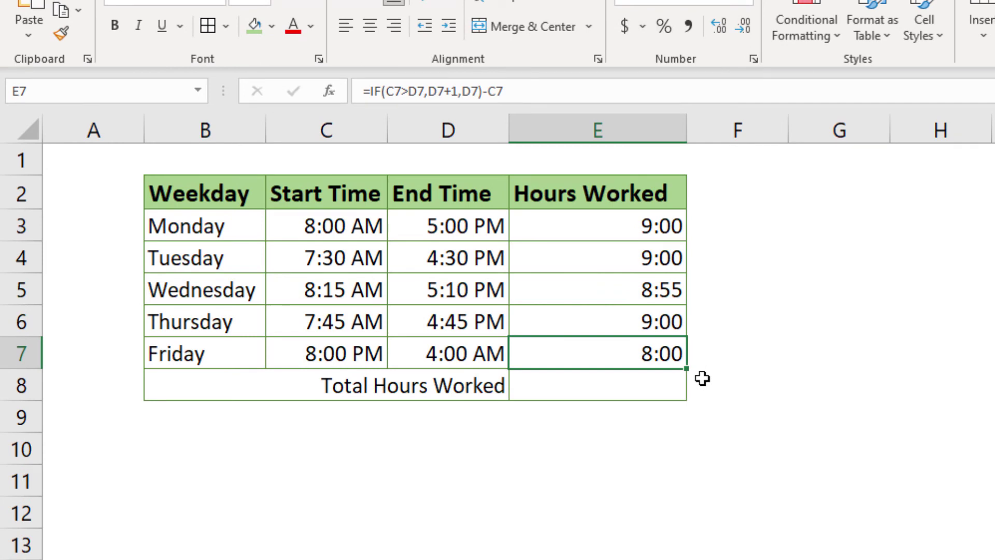
Copy Friday's IF formula up to E3:E6 and check each day's copied formula
{"action": "left_click_drag", "start_coordinate": [688, 371], "coordinate": [674, 216]}
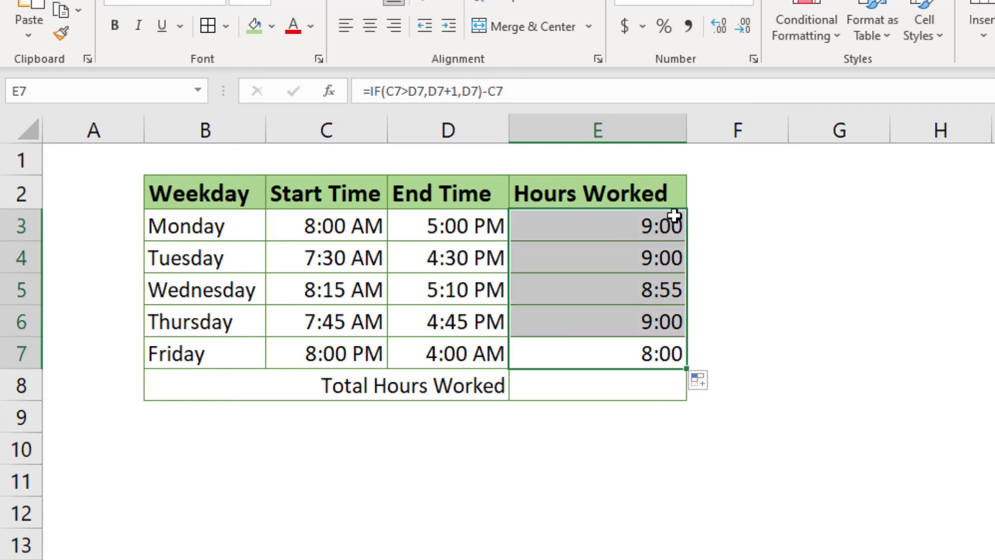
{"action": "left_click", "coordinate": [602, 223]}
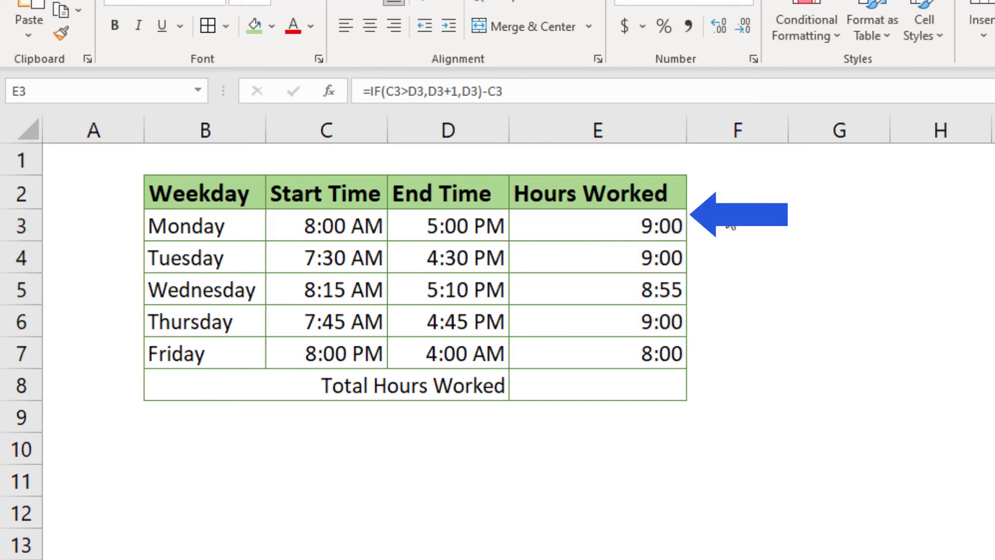
{"action": "left_click", "coordinate": [658, 248]}
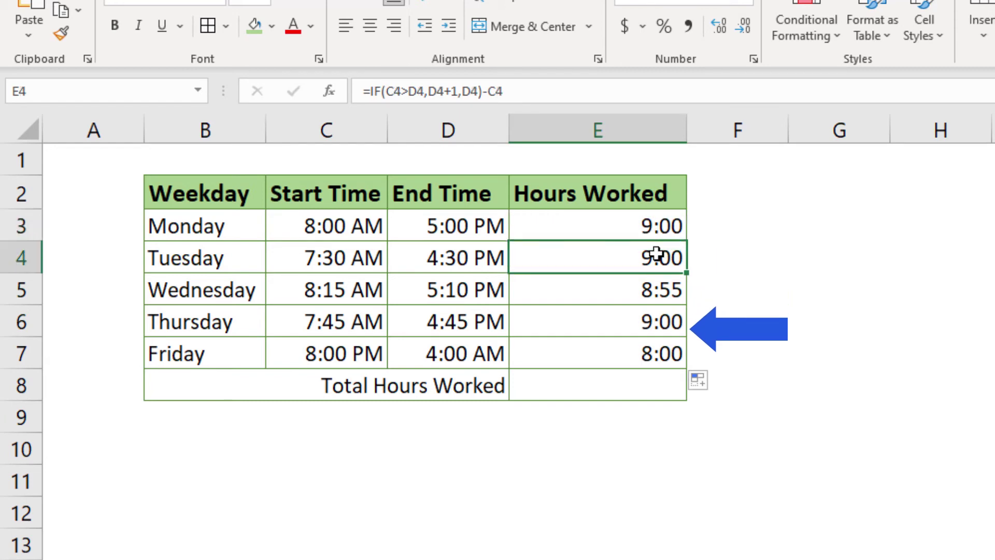
{"action": "left_click", "coordinate": [652, 294]}
{"action": "left_click", "coordinate": [645, 349]}
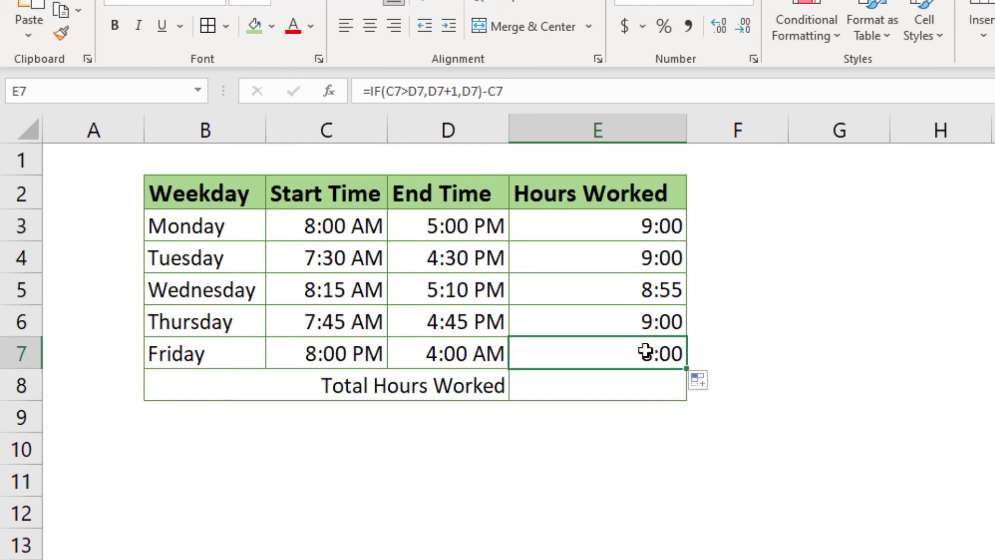
{"action": "left_click", "coordinate": [644, 322]}
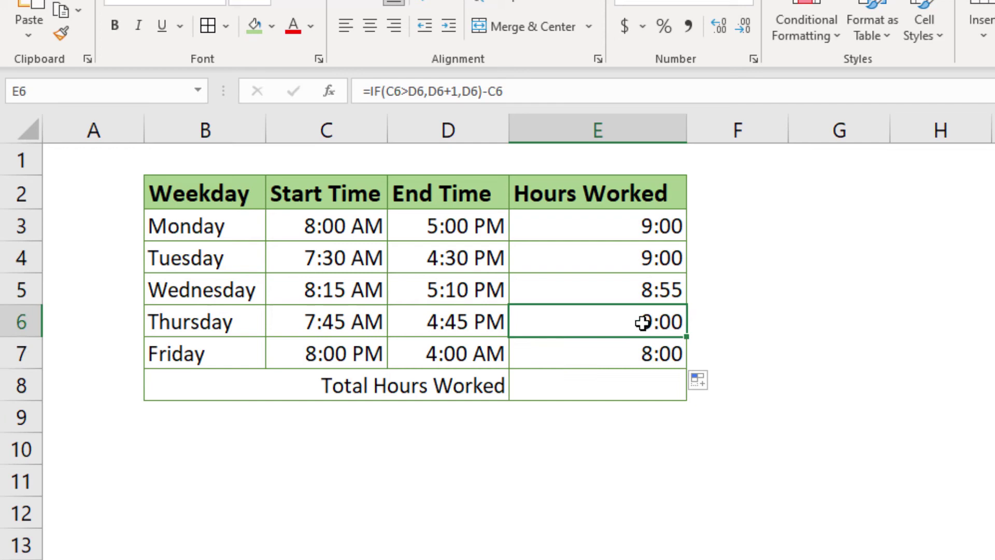
{"action": "left_click", "coordinate": [639, 392]}
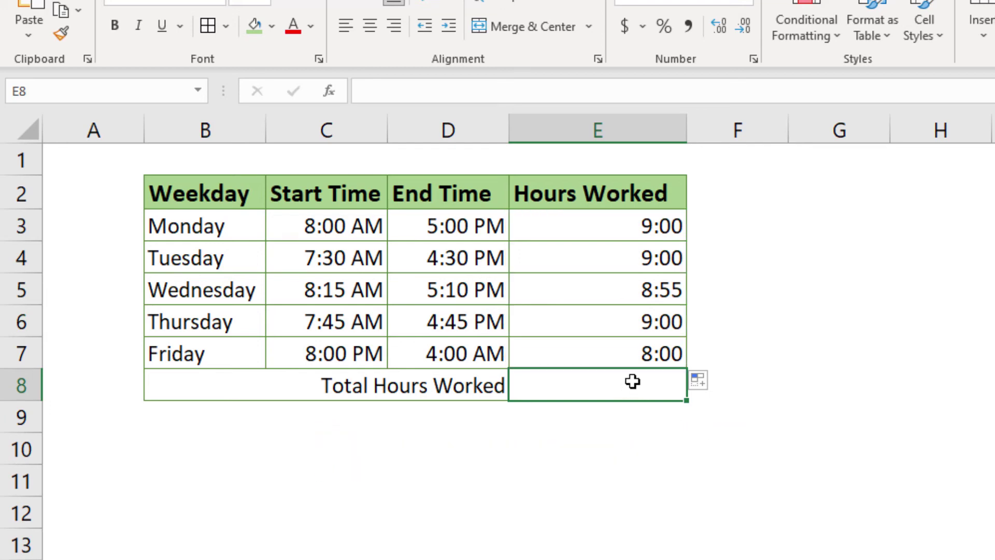
Enter =SUM(E3:E7) in the Total Hours Worked cell E8
{"action": "type", "text": "=sum"}
{"action": "key", "text": "Tab"}
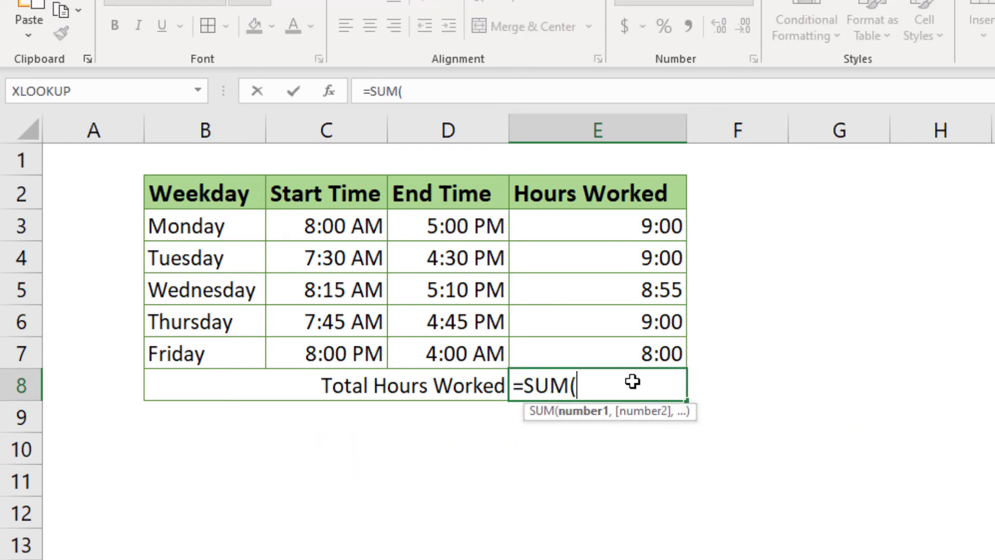
{"action": "left_click_drag", "start_coordinate": [651, 229], "coordinate": [647, 344]}
{"action": "type", "text": ")"}
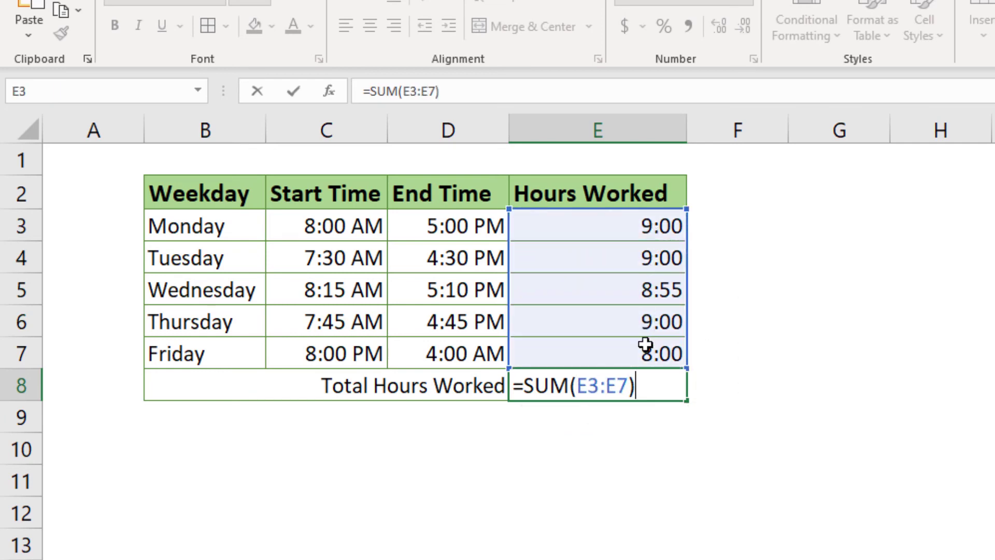
{"action": "key", "text": "Return"}
{"action": "left_click", "coordinate": [641, 384]}
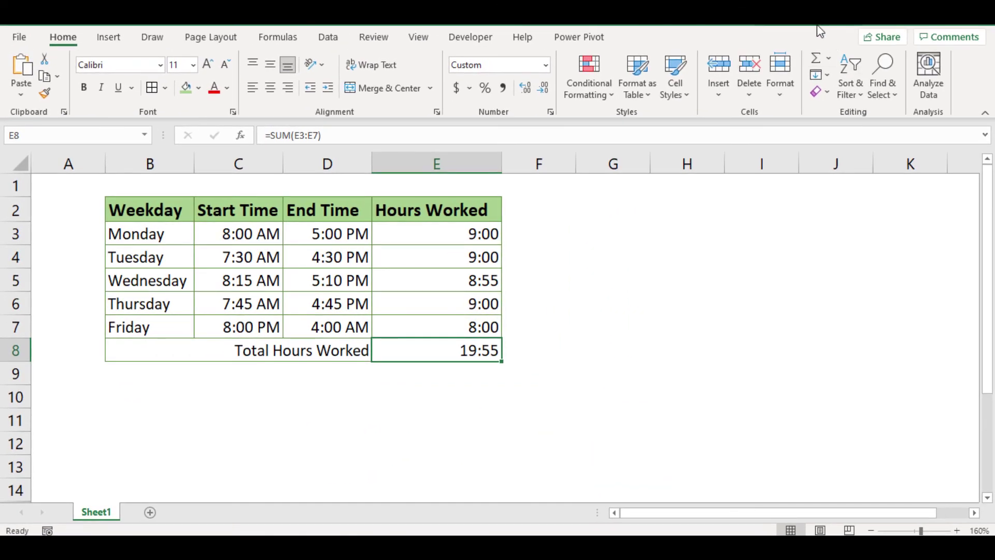
Give E8 the custom number format [h]:mm so the total shows 43:55
{"action": "left_click", "coordinate": [584, 299]}
{"action": "left_click", "coordinate": [466, 358]}
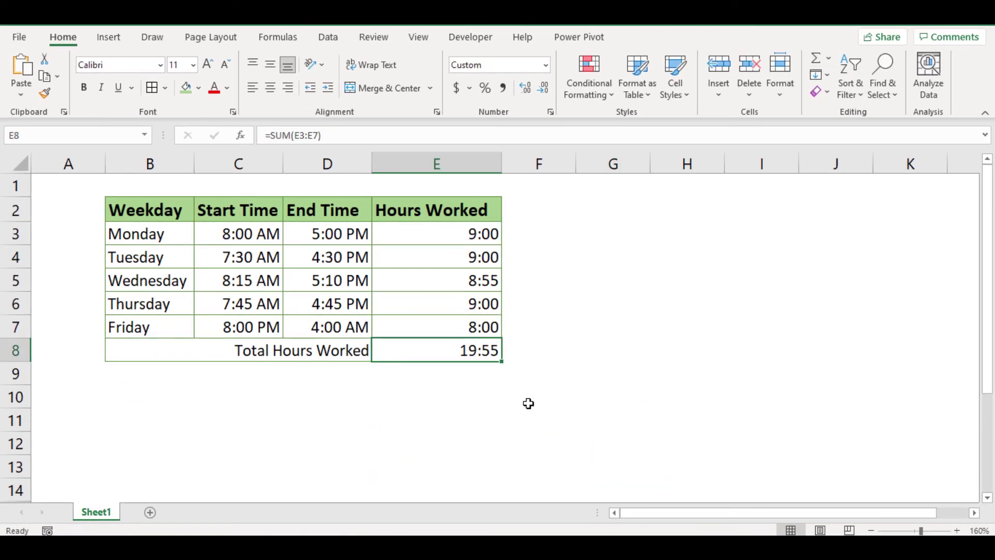
{"action": "right_click", "coordinate": [464, 352]}
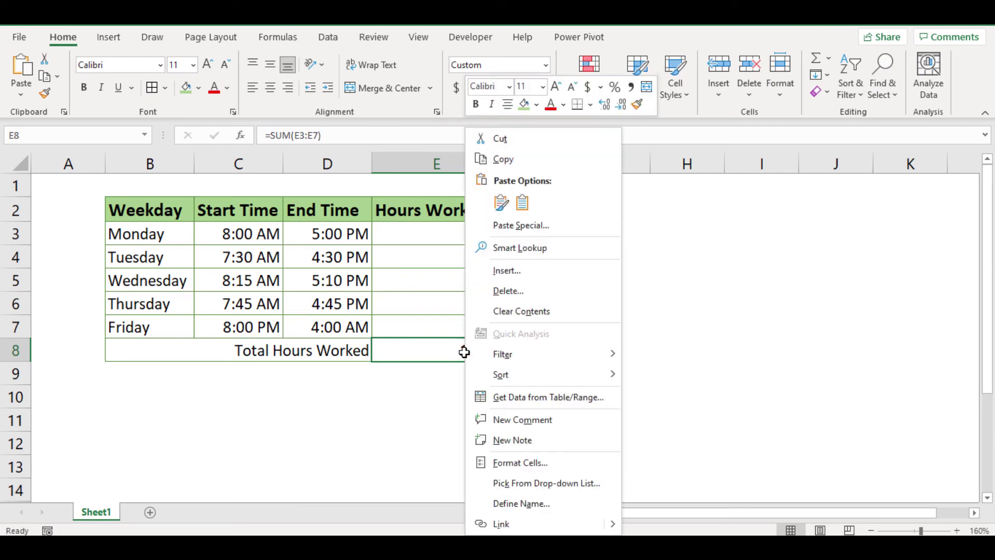
{"action": "left_click", "coordinate": [517, 462]}
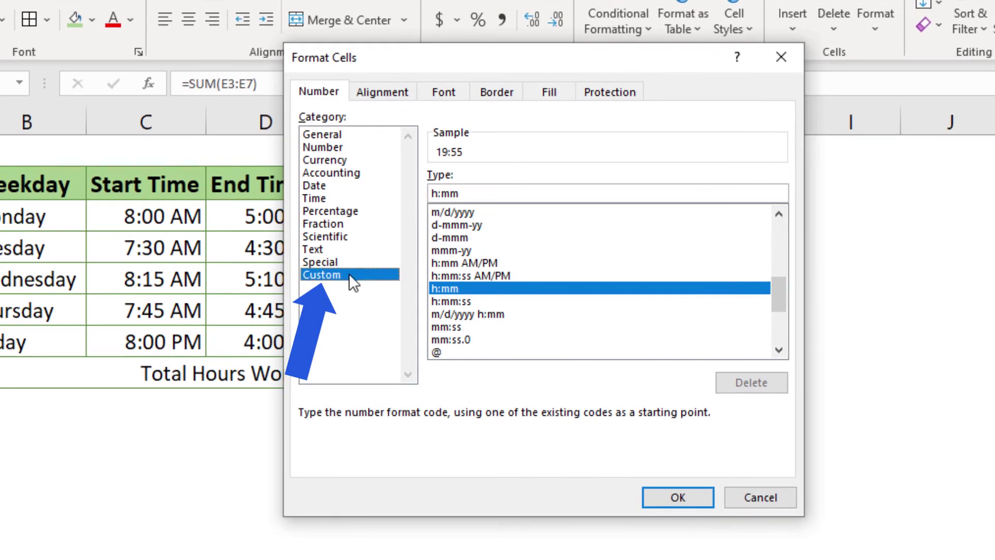
{"action": "left_click", "coordinate": [469, 193]}
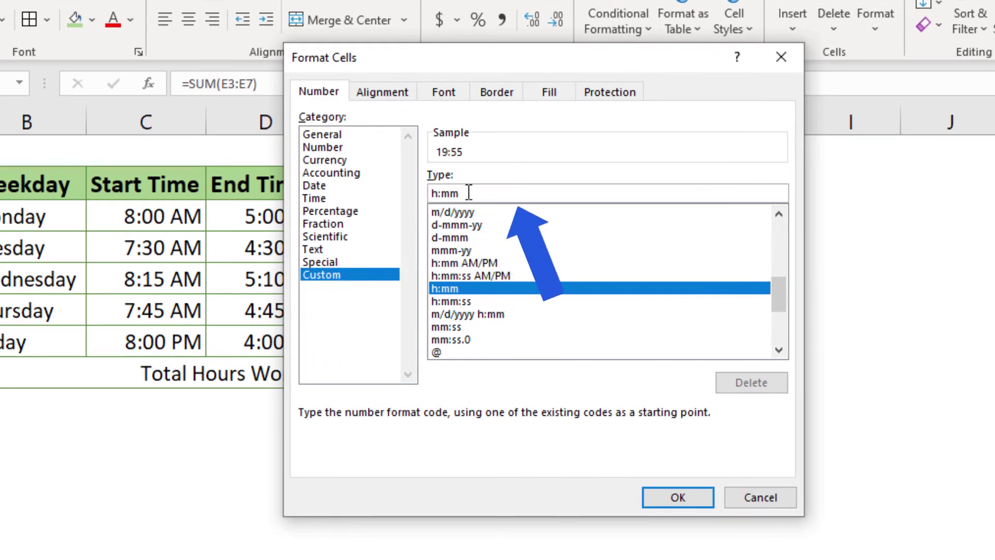
{"action": "left_click_drag", "start_coordinate": [477, 195], "coordinate": [427, 194]}
{"action": "key", "text": "BackSpace"}
{"action": "type", "text": "[h]"}
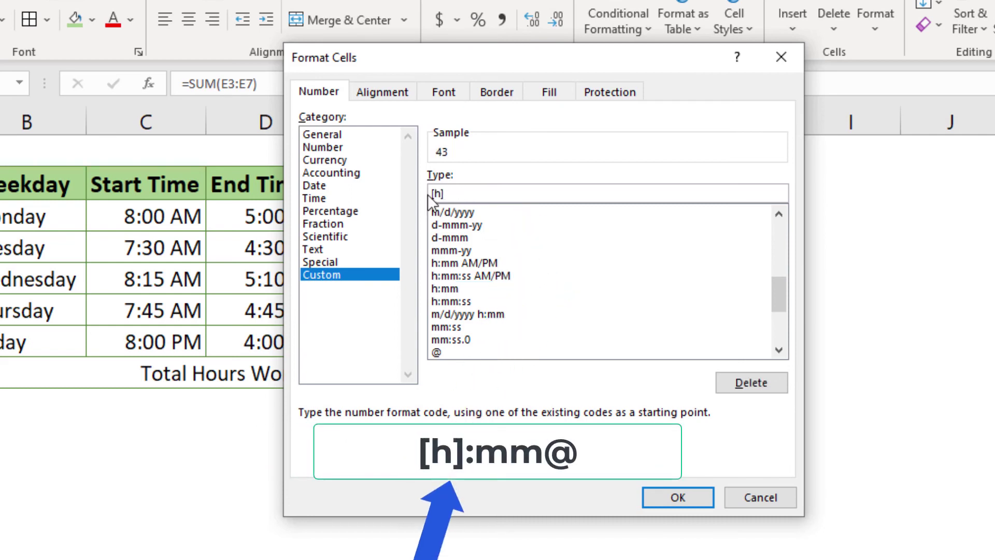
{"action": "type", "text": ":mm"}
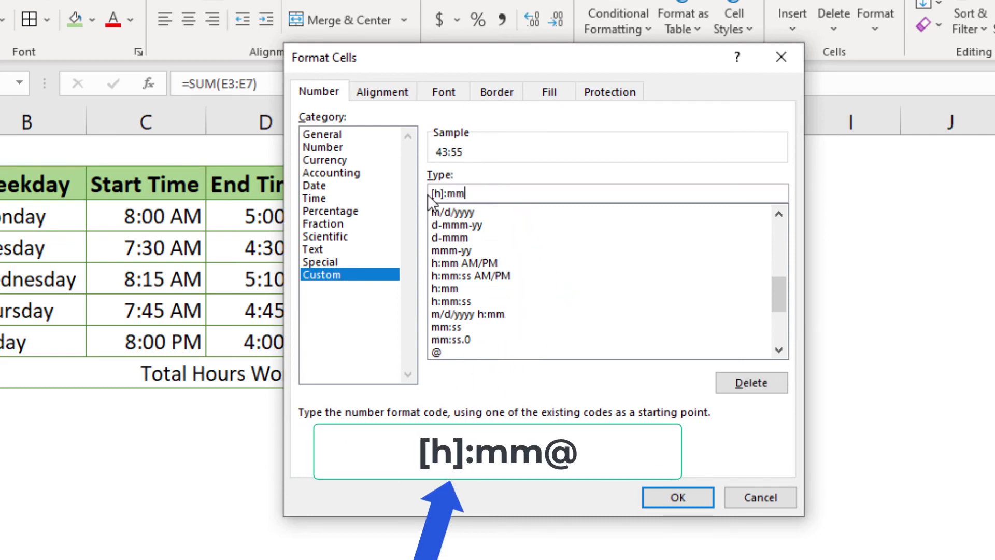
{"action": "left_click", "coordinate": [685, 501]}
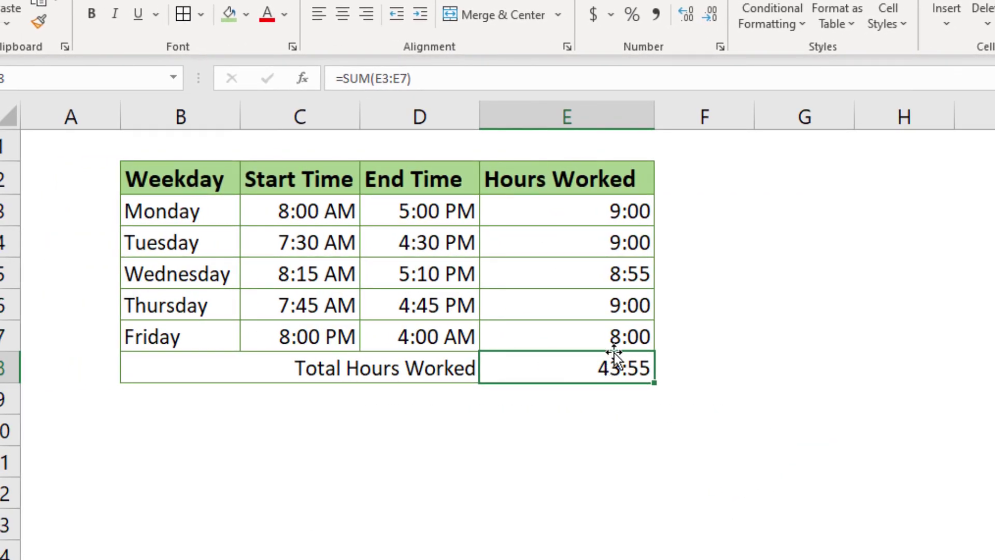
{"action": "left_click", "coordinate": [705, 456]}
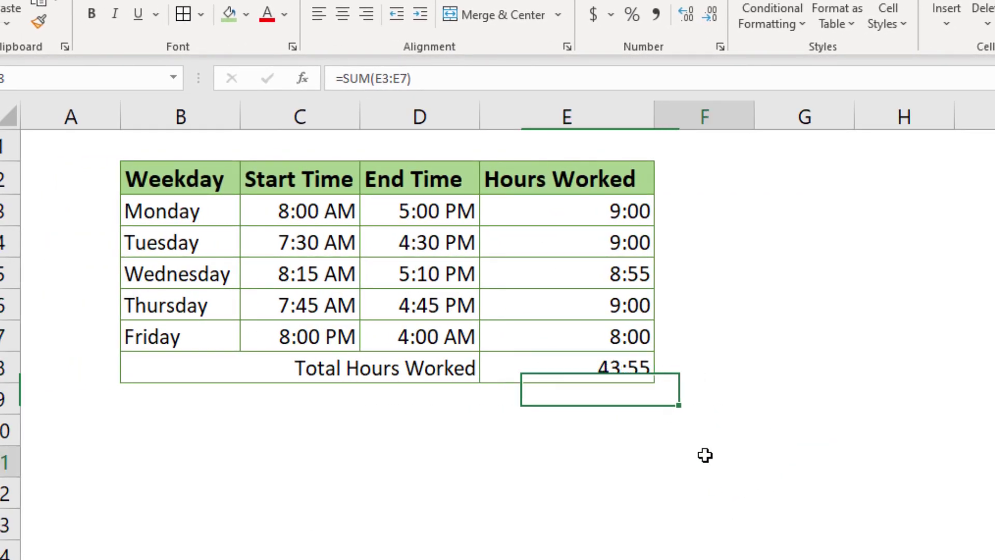